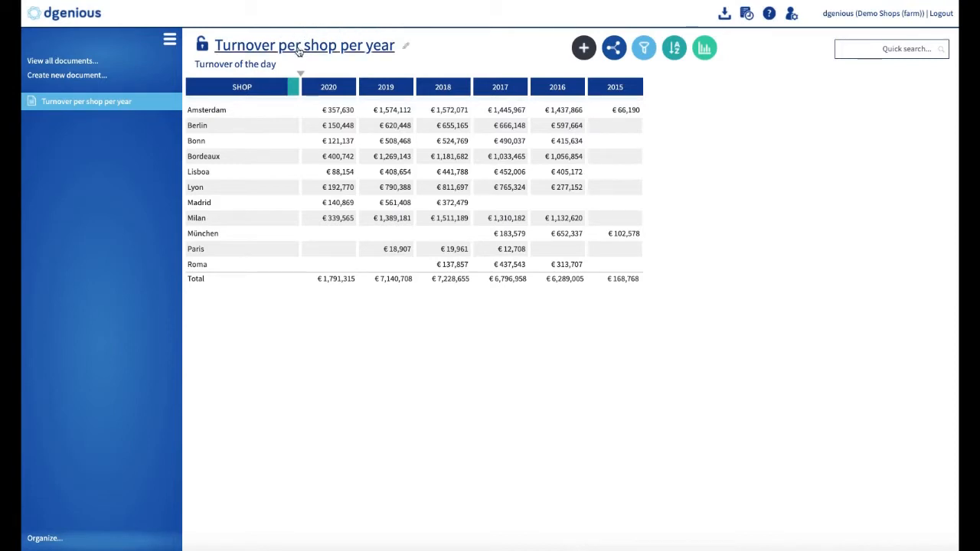
Open the Document Settings for the 'Turnover per shop per year' document
click(300, 47)
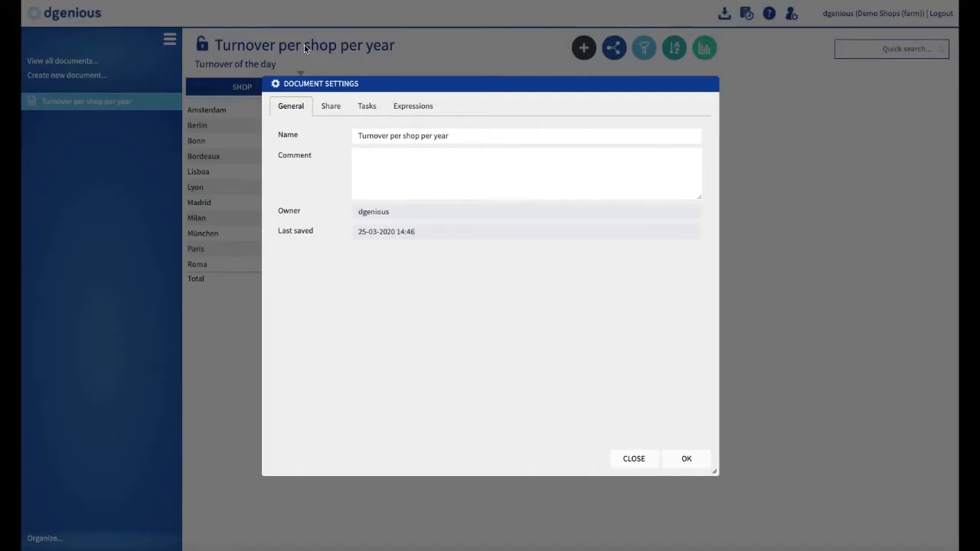
Add a new share on the Share tab and start choosing its user or permission group
click(331, 108)
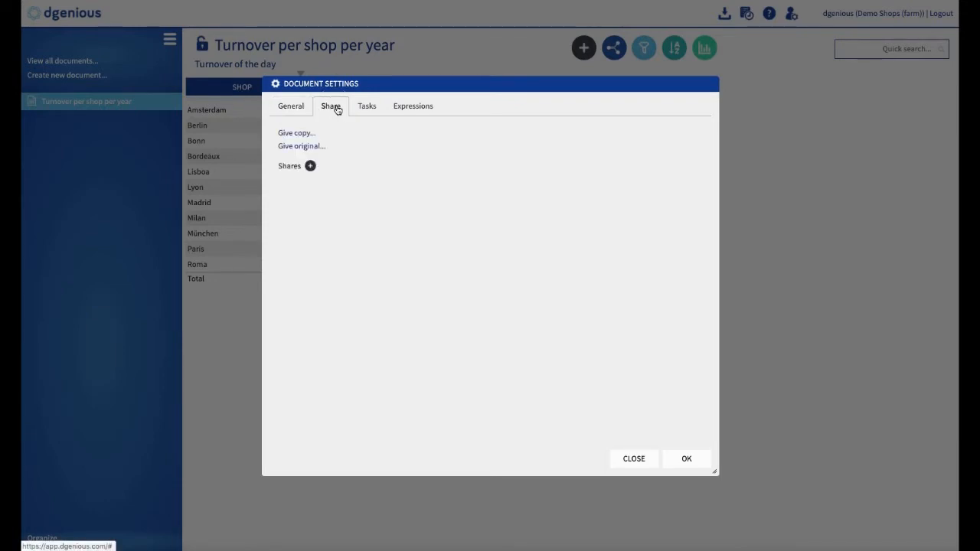
click(312, 168)
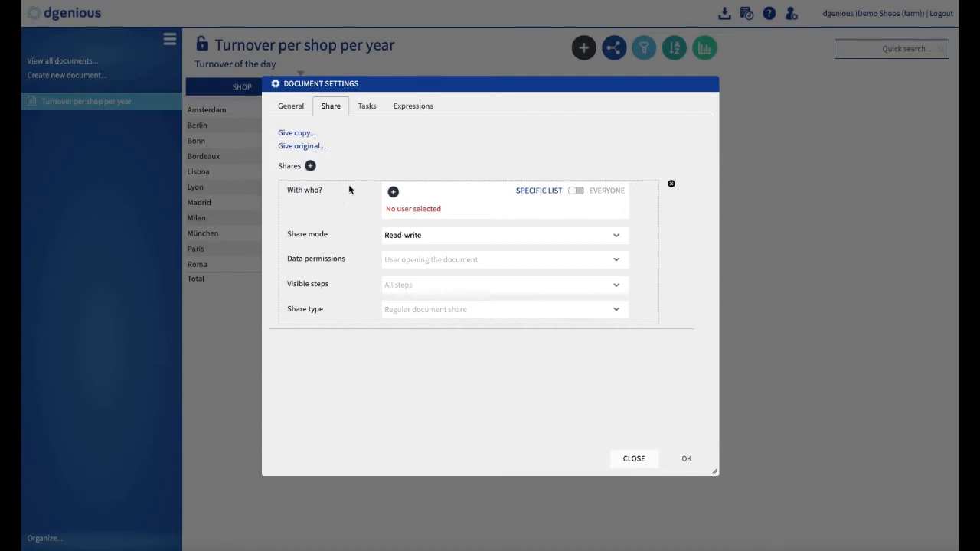
click(392, 192)
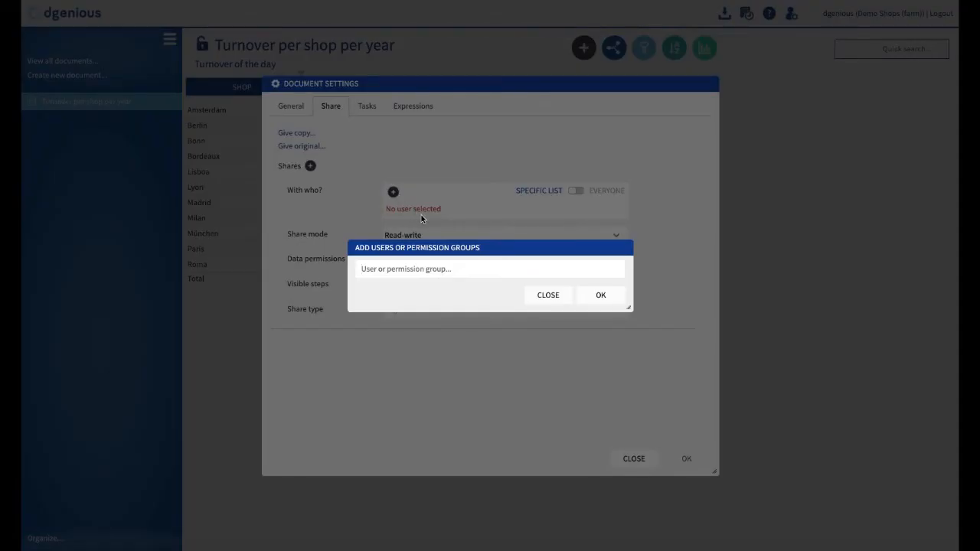
Search 'shop' and add the [Shop manager] permission group as the share's recipient
text(shop)
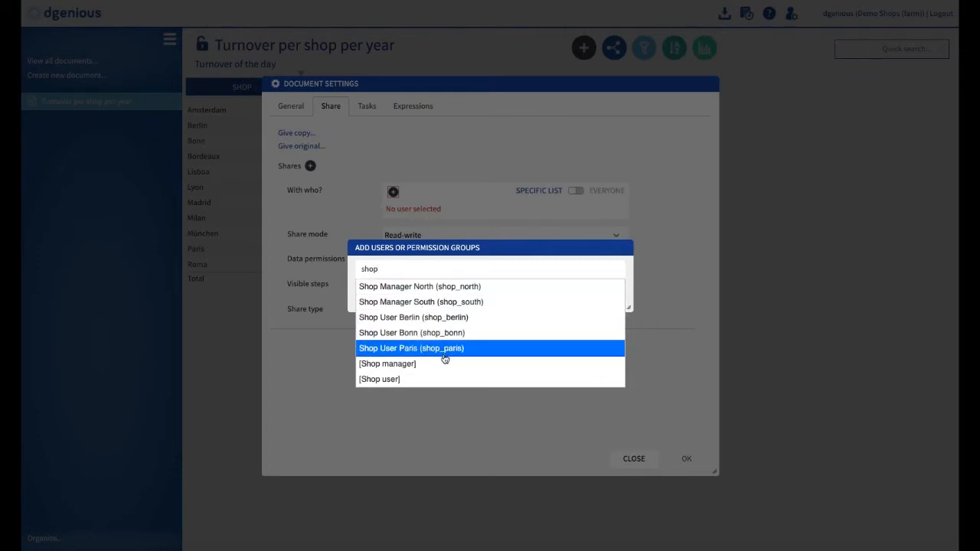
click(397, 366)
click(609, 298)
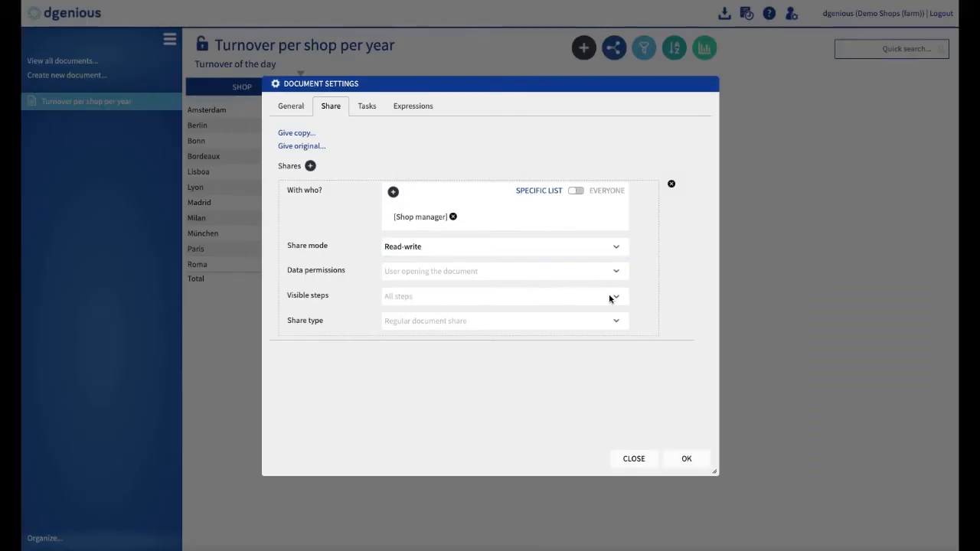
click(418, 247)
Set the Shop manager share to Read only with All steps visible, then add a second share
click(414, 257)
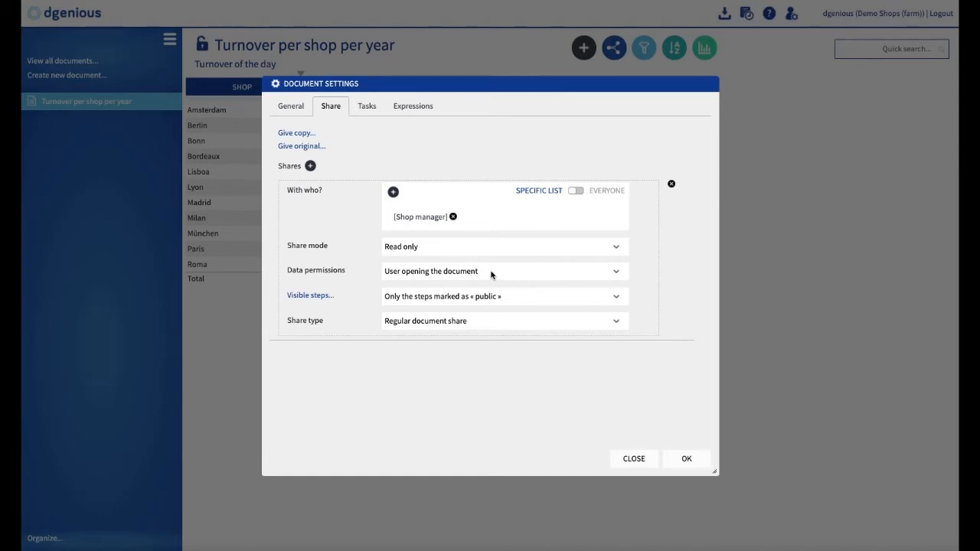
click(433, 297)
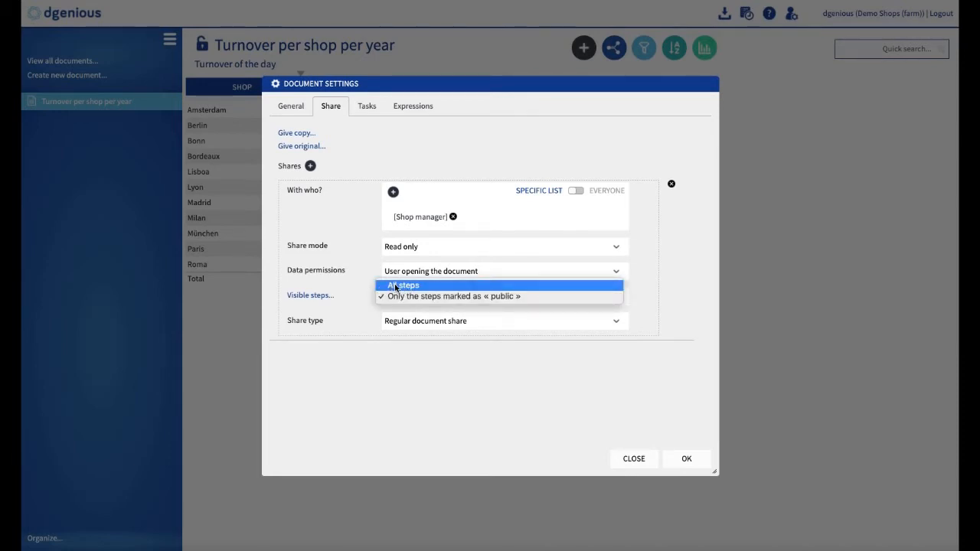
click(396, 287)
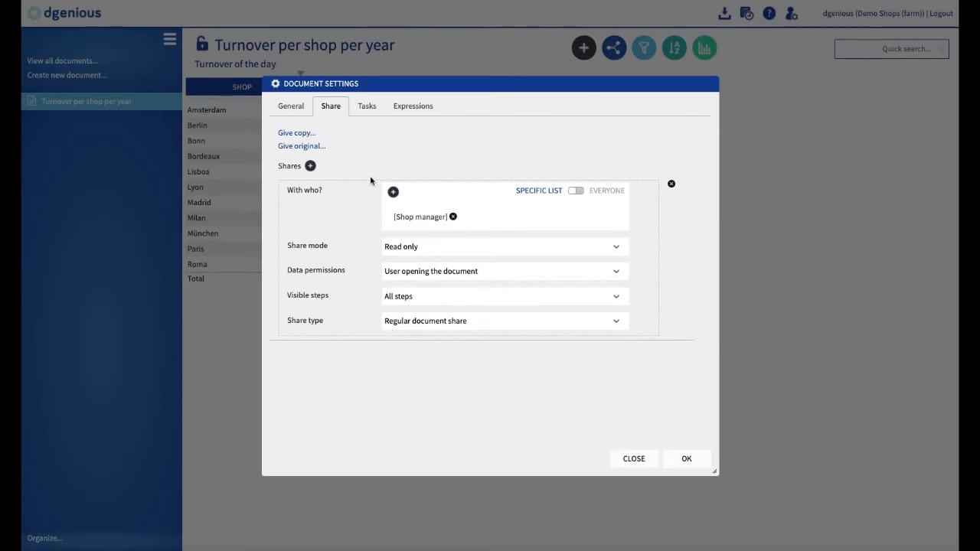
click(310, 167)
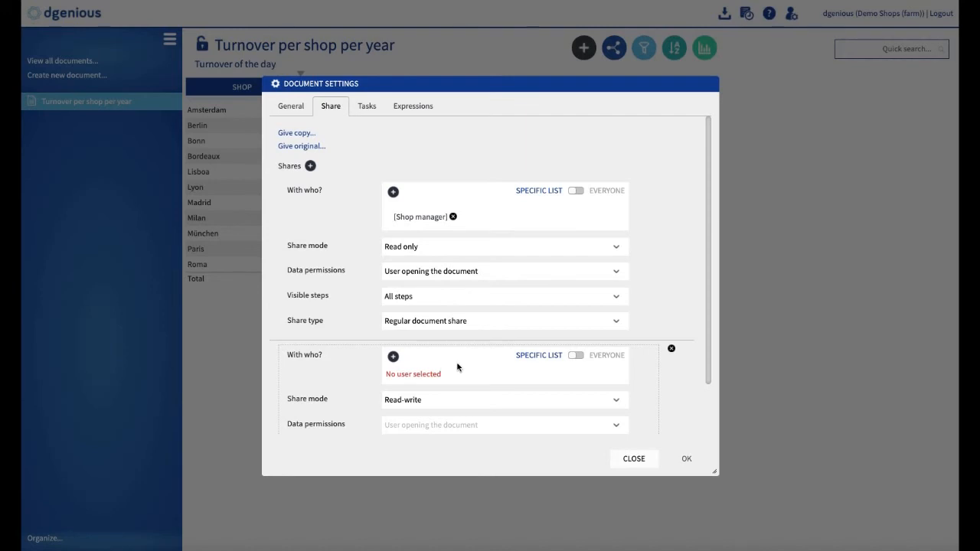
Search 'user' and add the [Shop user] permission group to the second share
click(393, 357)
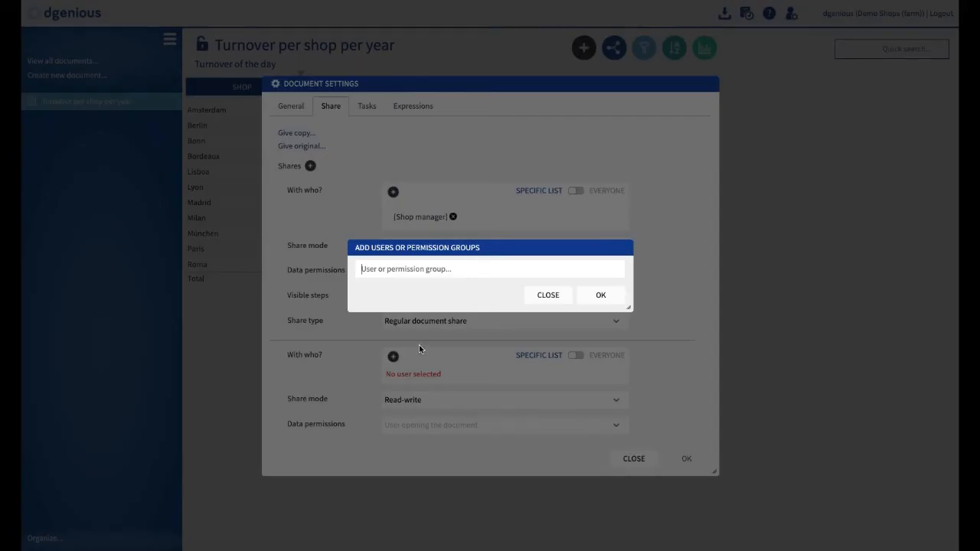
text(user)
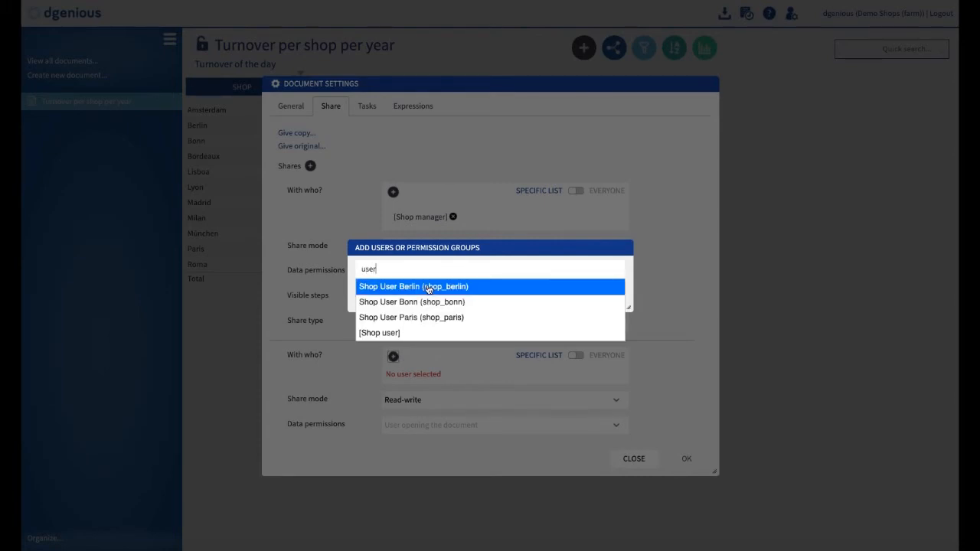
click(386, 334)
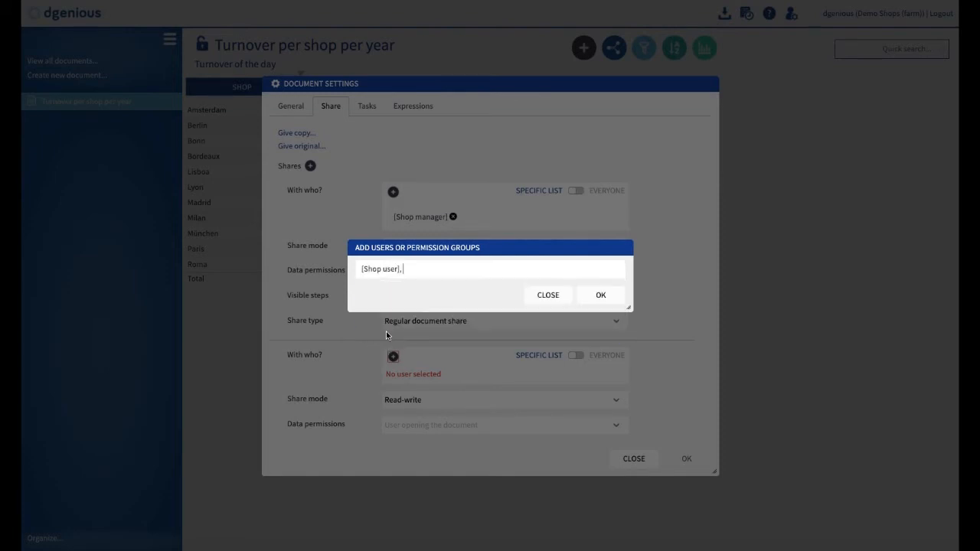
click(612, 301)
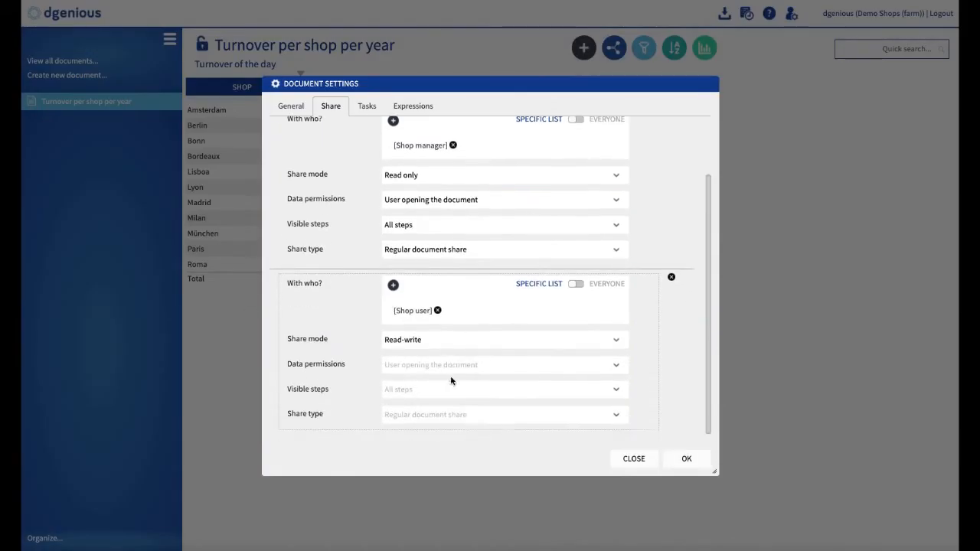
Make the Shop user share Read only, with Turnover of the day marked as a public step
click(426, 341)
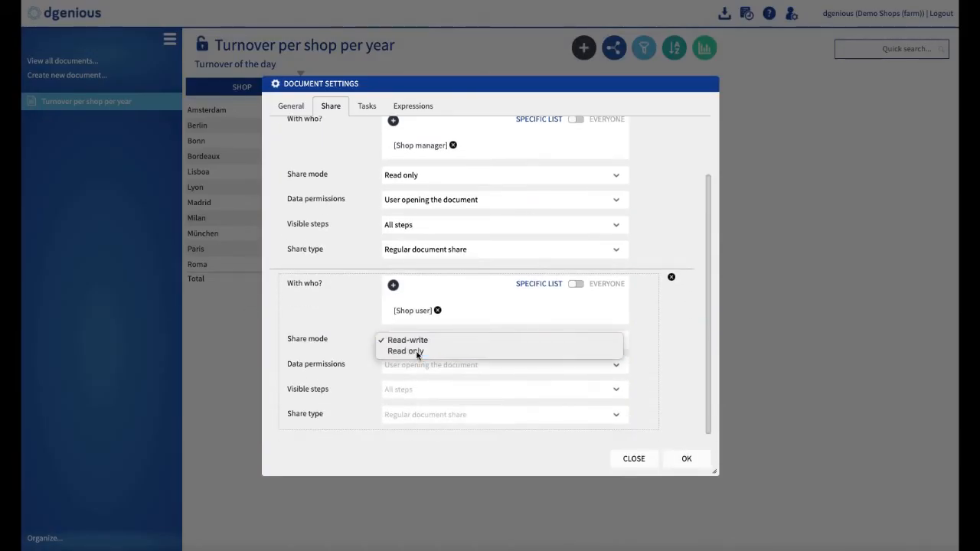
click(417, 352)
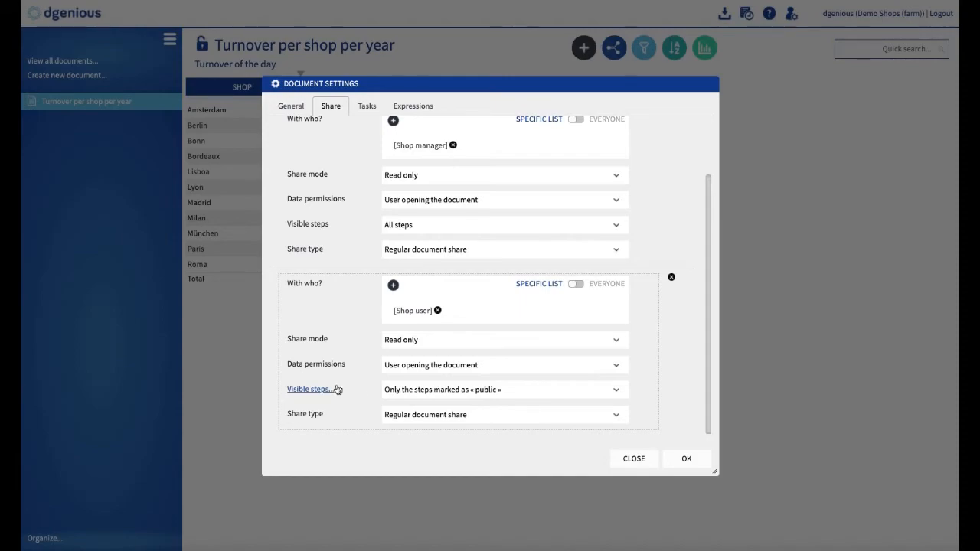
click(304, 393)
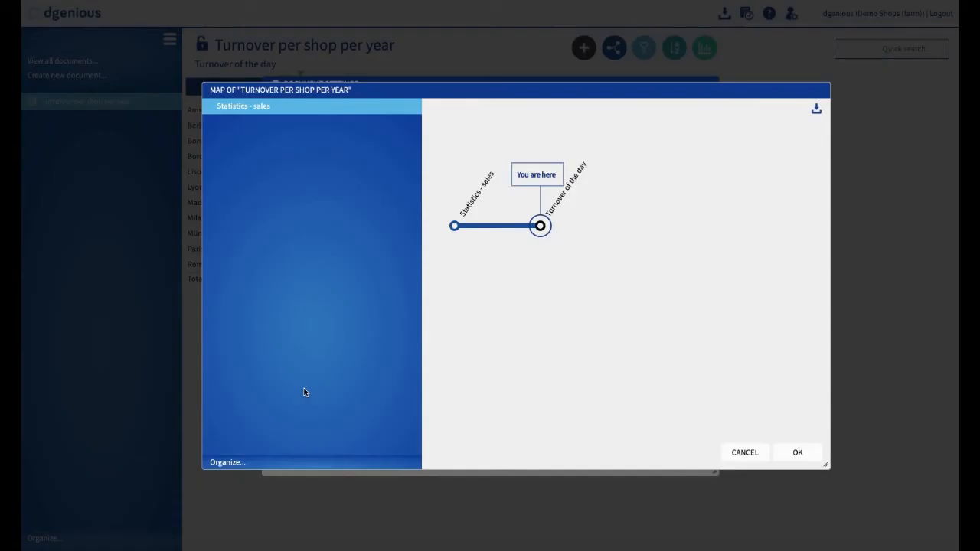
click(541, 228)
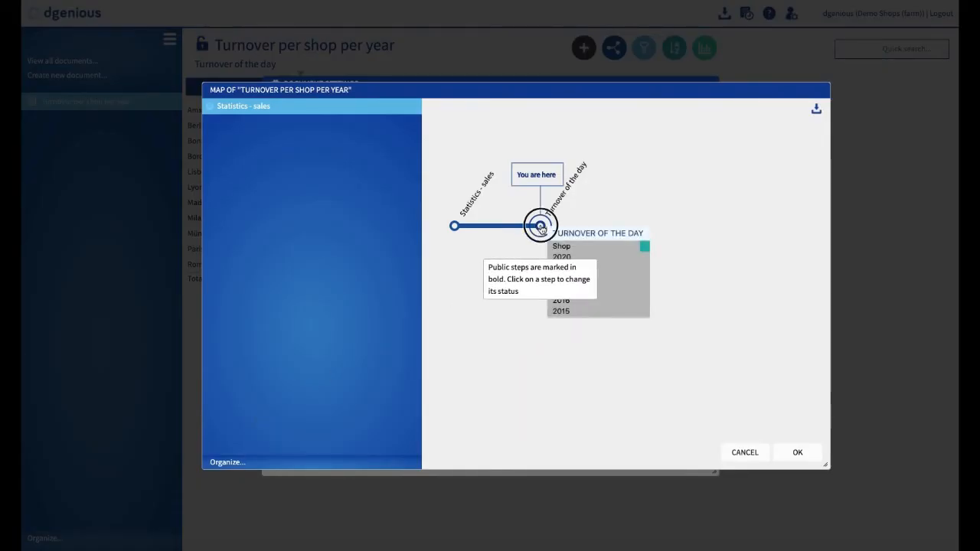
click(798, 452)
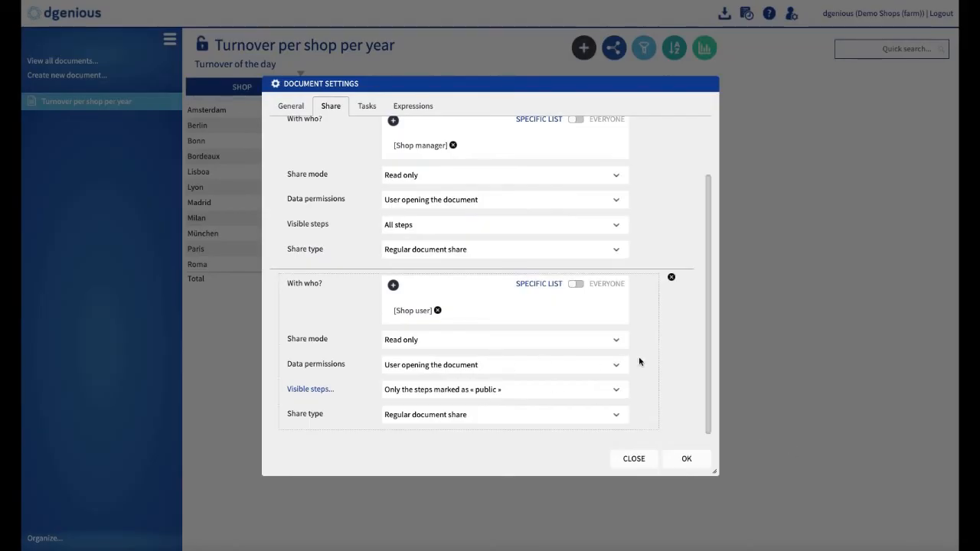
Set the Shop user share type to 'Impose in user's left menu' and save the settings
click(616, 416)
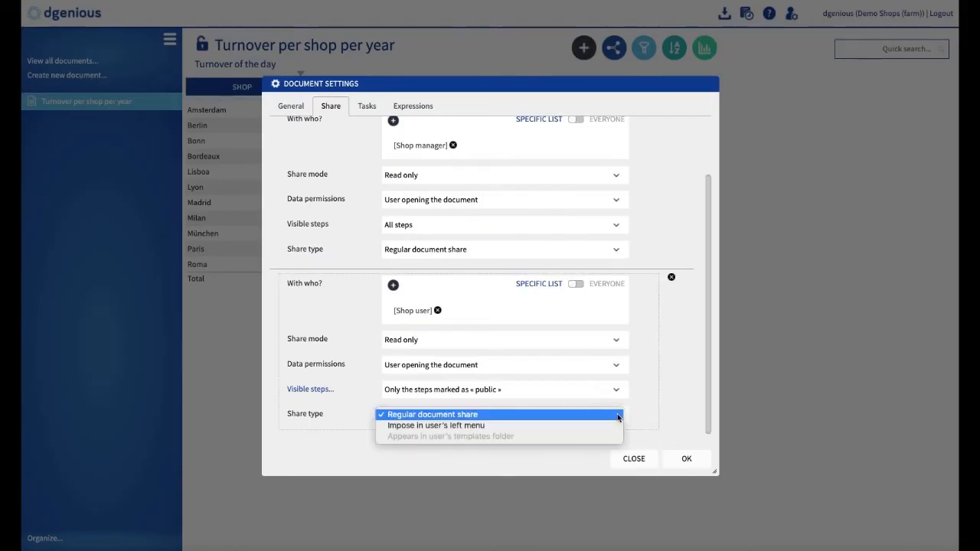
click(453, 426)
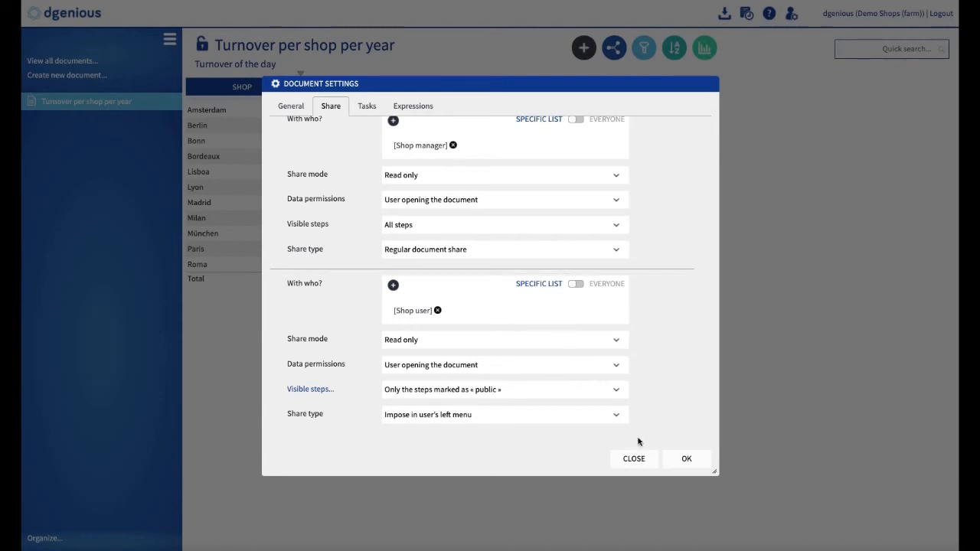
click(685, 458)
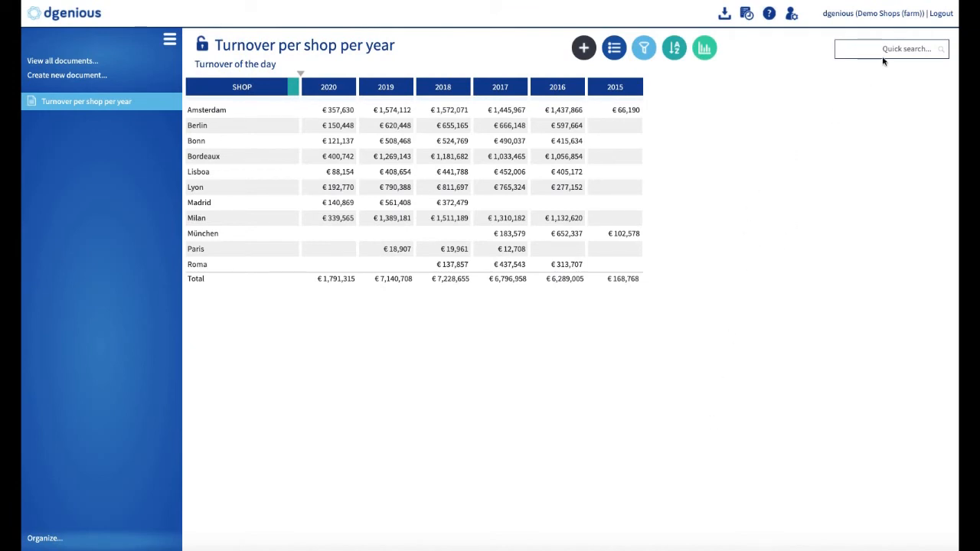
Log out and sign back in with the shop manager's username and password
click(942, 14)
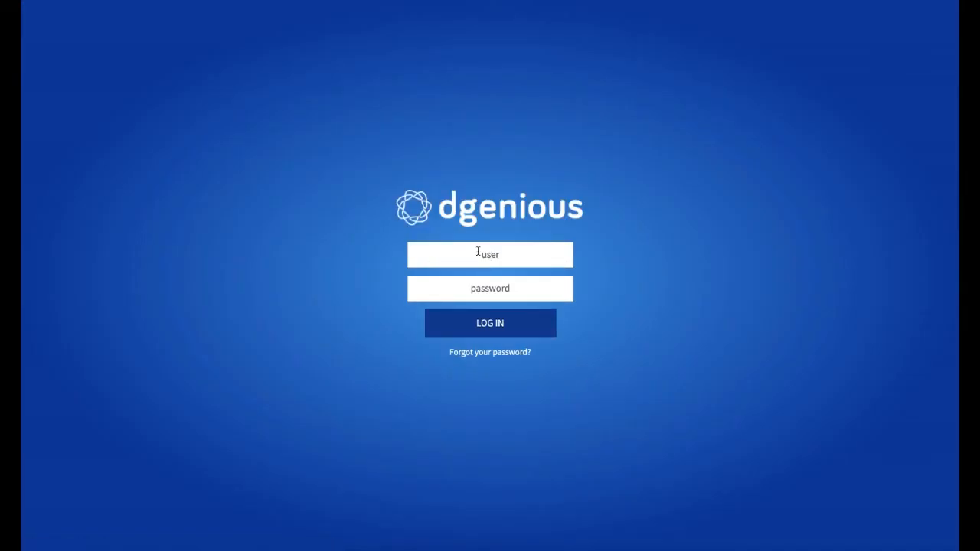
text(shop_south)
click(479, 284)
text(••••••••)
click(490, 325)
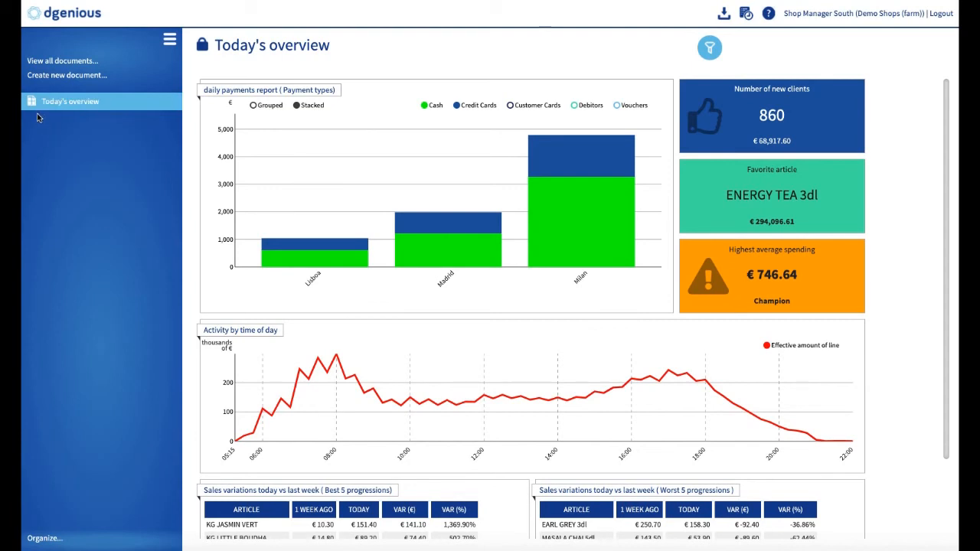
Open 'Turnover per shop per year' from All documents under Shared with me > dgenious
click(52, 62)
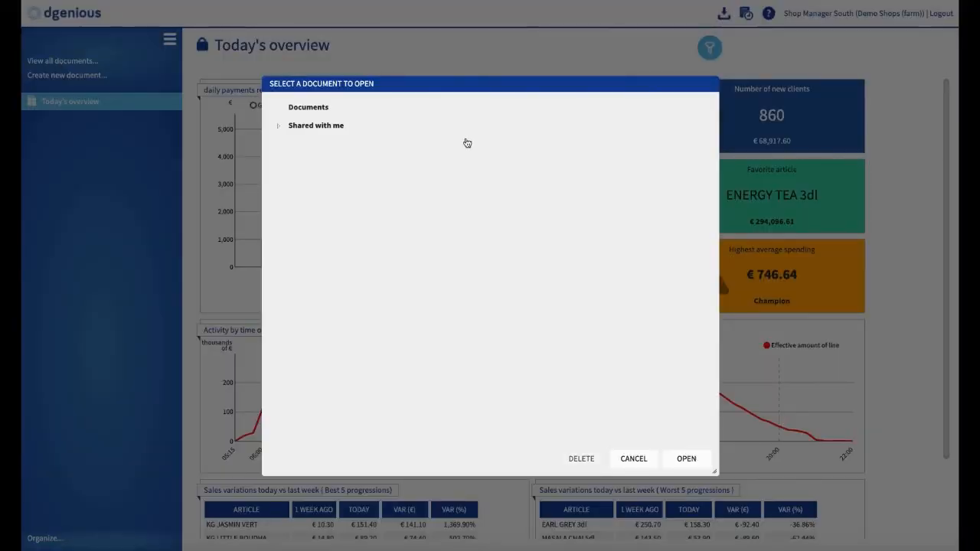
click(279, 129)
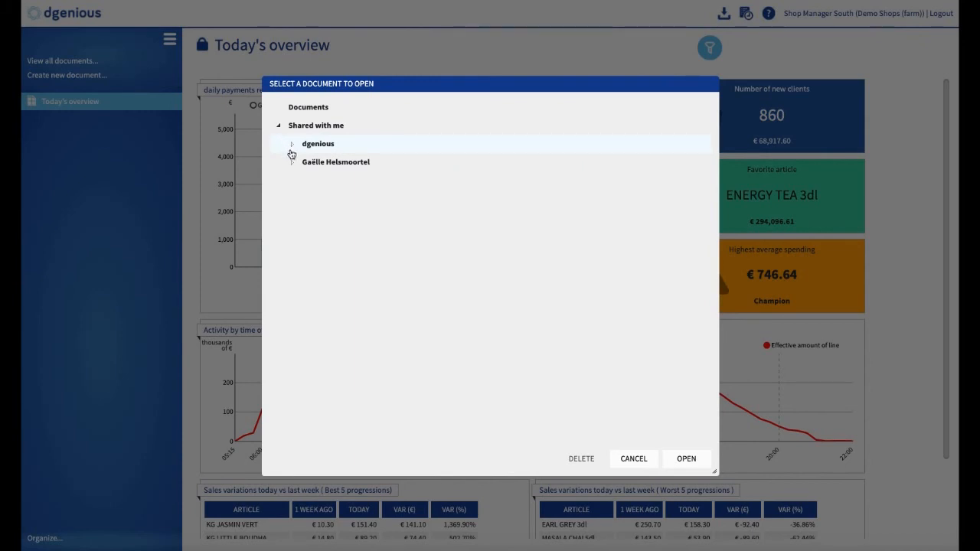
click(293, 145)
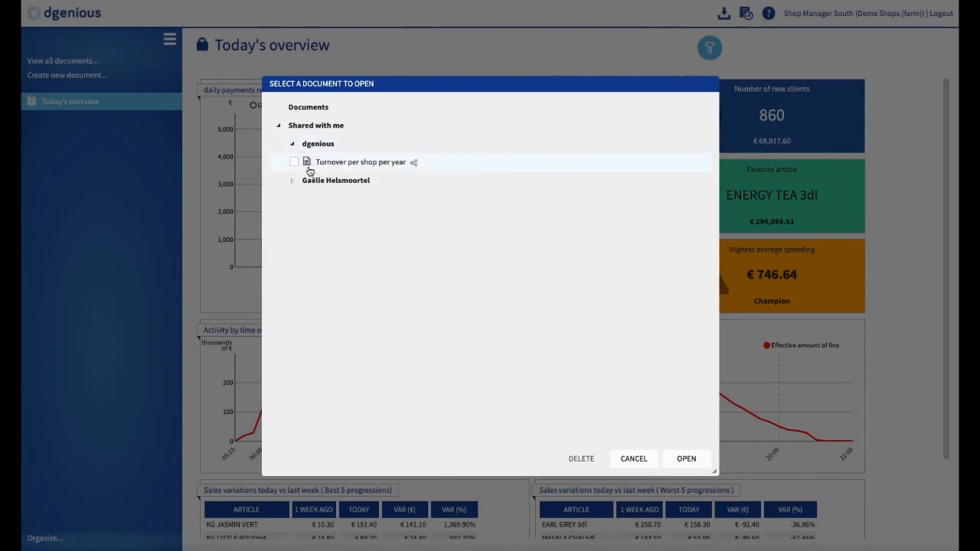
click(294, 161)
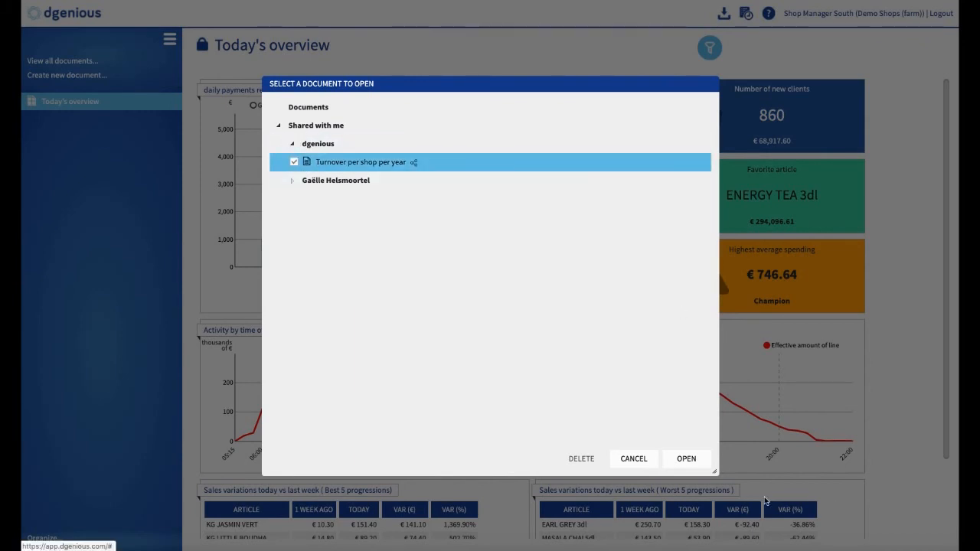
click(687, 458)
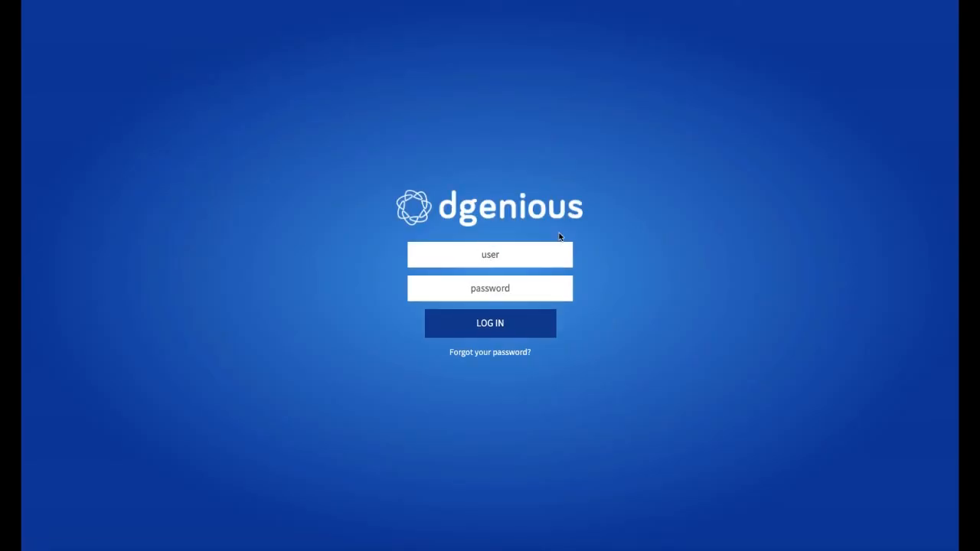
Sign in with the Berlin shop user's username and password
text(shop_berlin)
click(523, 293)
text(••••••••)
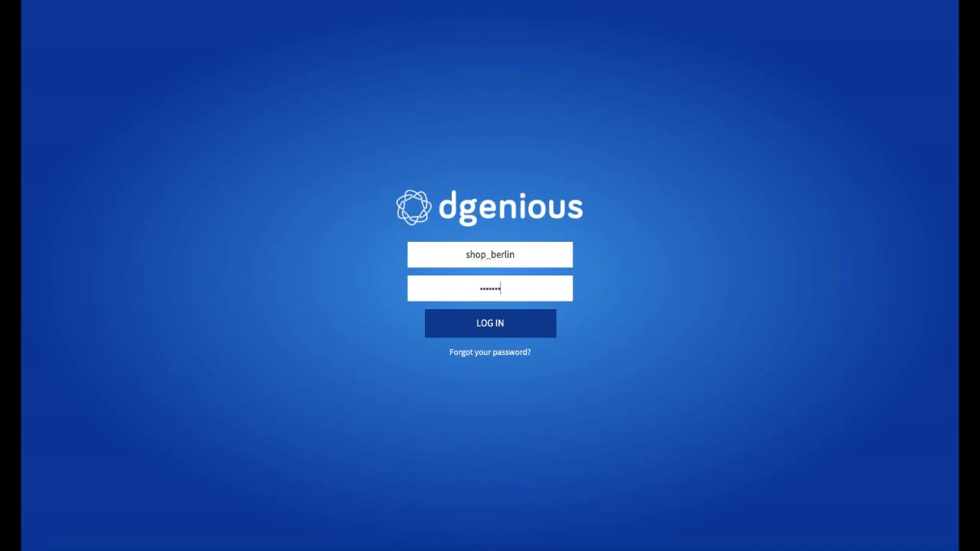
click(507, 327)
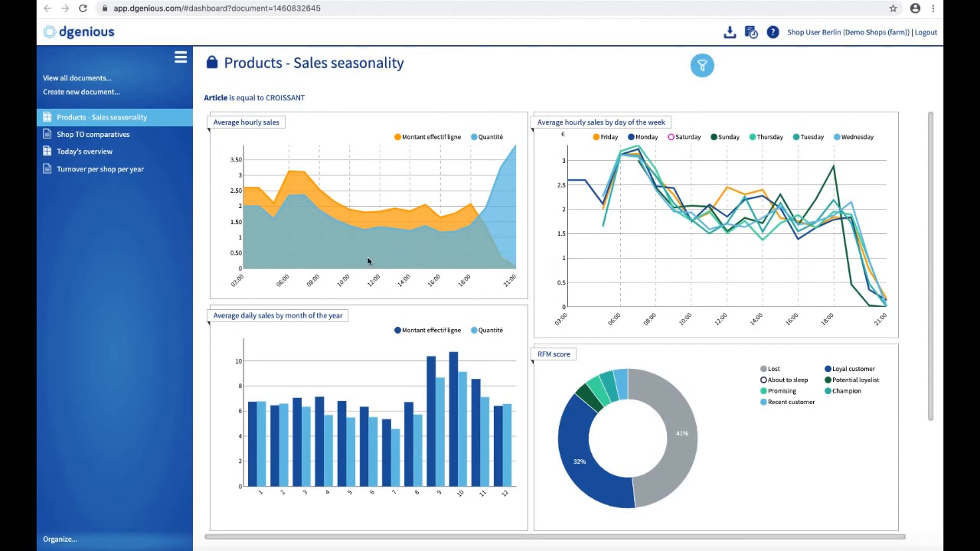
As the shop user, open Turnover per shop per year from the sidebar to view Berlin's turnover
click(88, 170)
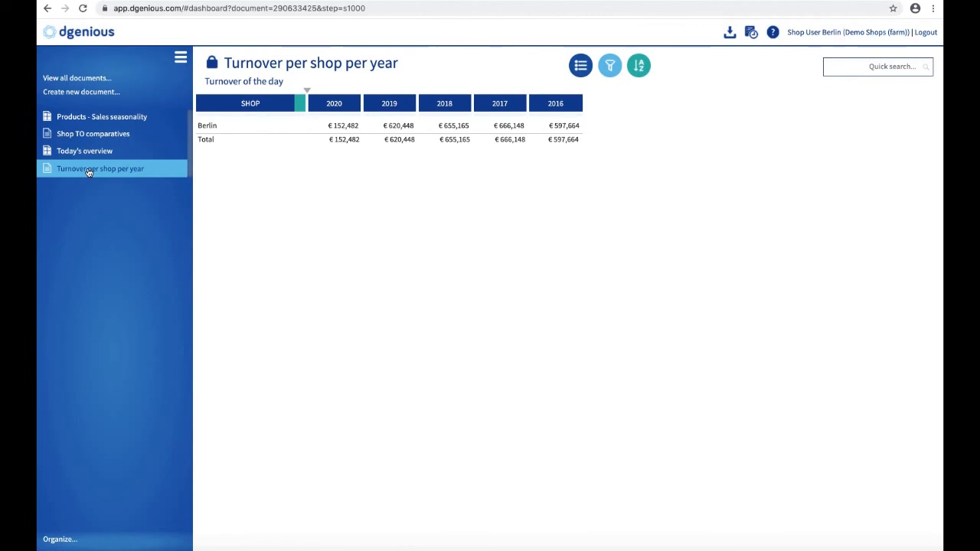